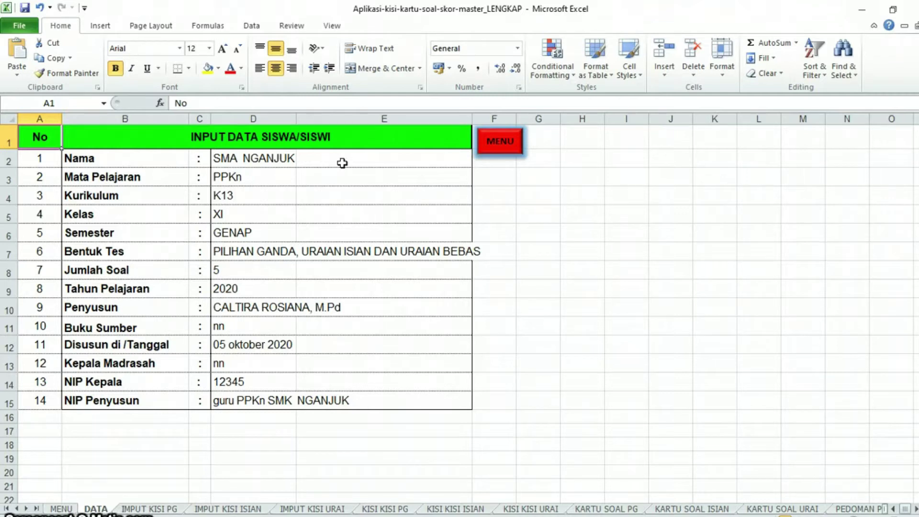
Step: Widen column E so the Bentuk Tes entry fits inside the table, and clear the Jumlah Soal value
{"action": "left_click_drag", "start_coordinate": [471, 118], "coordinate": [487, 118]}
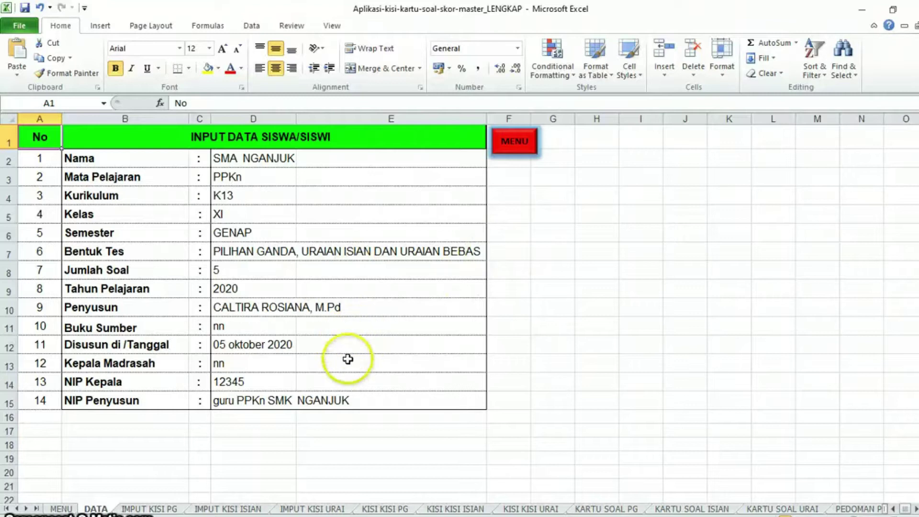
{"action": "left_click", "coordinate": [232, 270]}
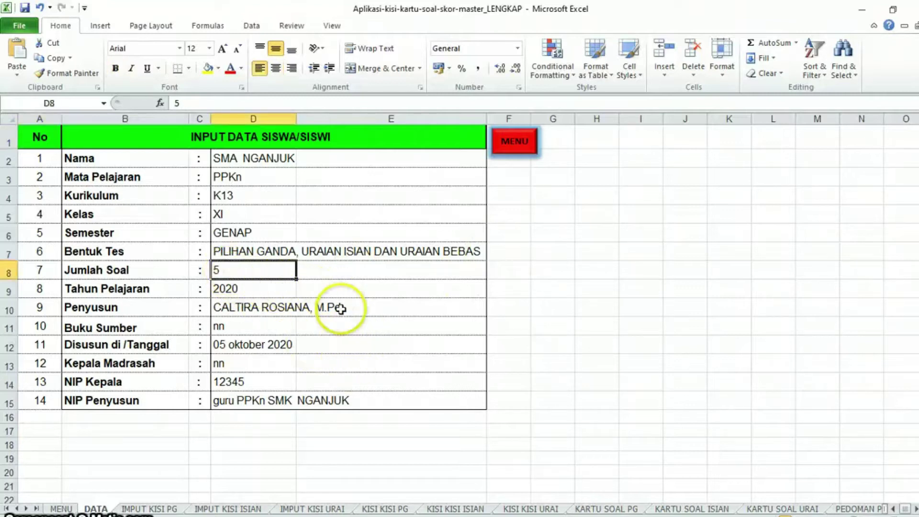
{"action": "key", "text": "Delete"}
{"action": "left_click", "coordinate": [534, 340]}
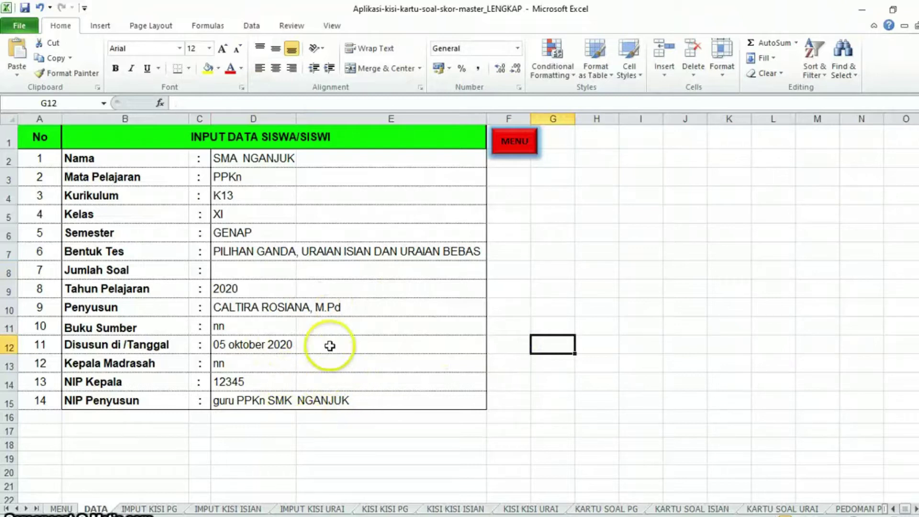
{"action": "left_click", "coordinate": [236, 266]}
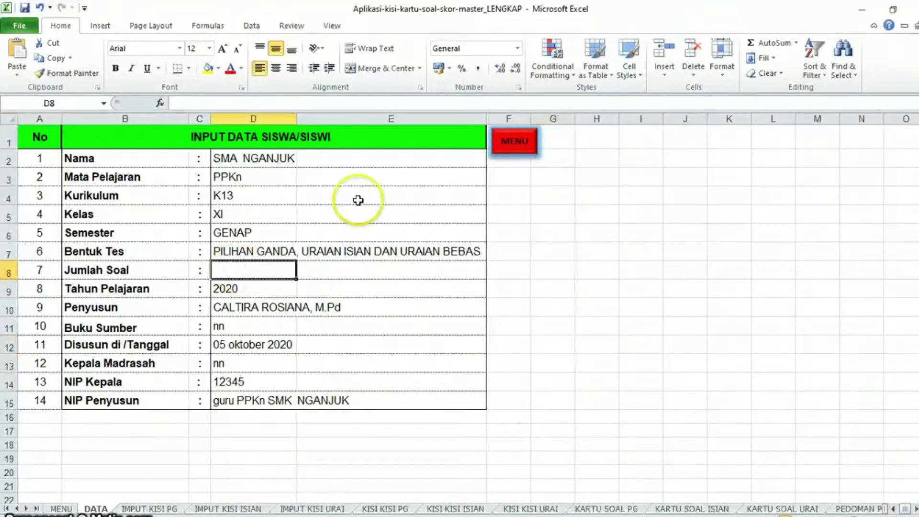
Step: Go through the main menu to the IMPUT KISI PG sheet and examine its columns for multiple-choice questions
{"action": "left_click", "coordinate": [515, 153]}
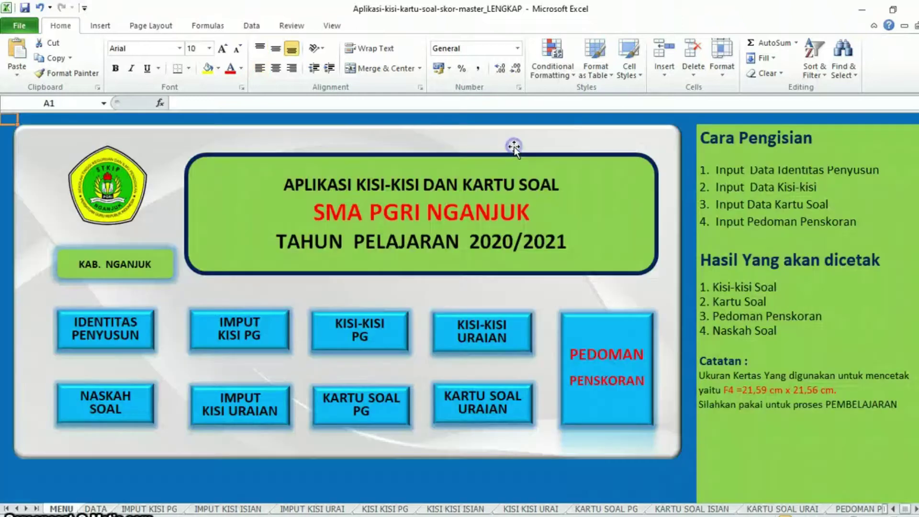
{"action": "left_click", "coordinate": [255, 335]}
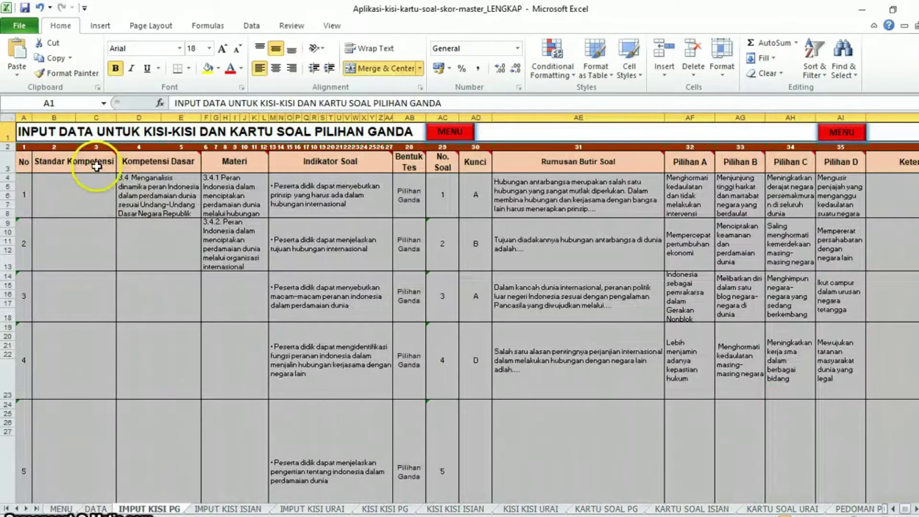
{"action": "mouse_move", "coordinate": [79, 162]}
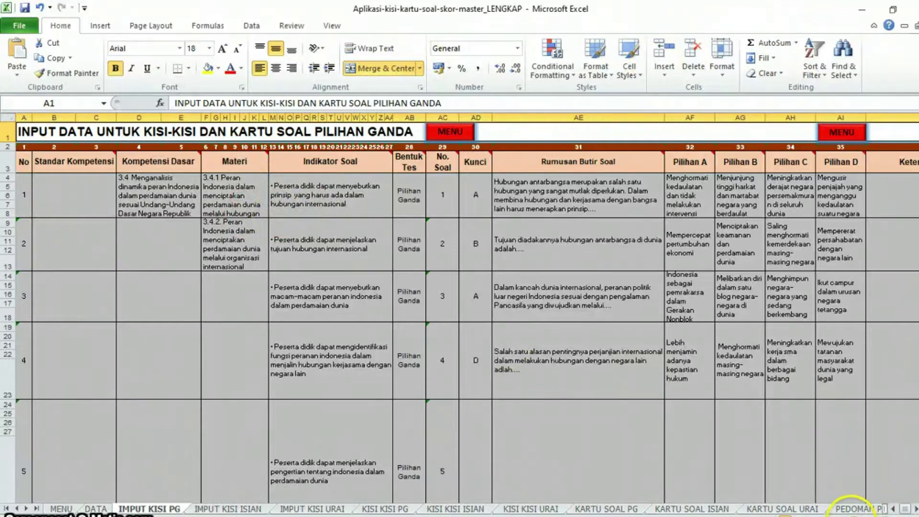
{"action": "left_click", "coordinate": [853, 514]}
{"action": "left_click", "coordinate": [853, 514]}
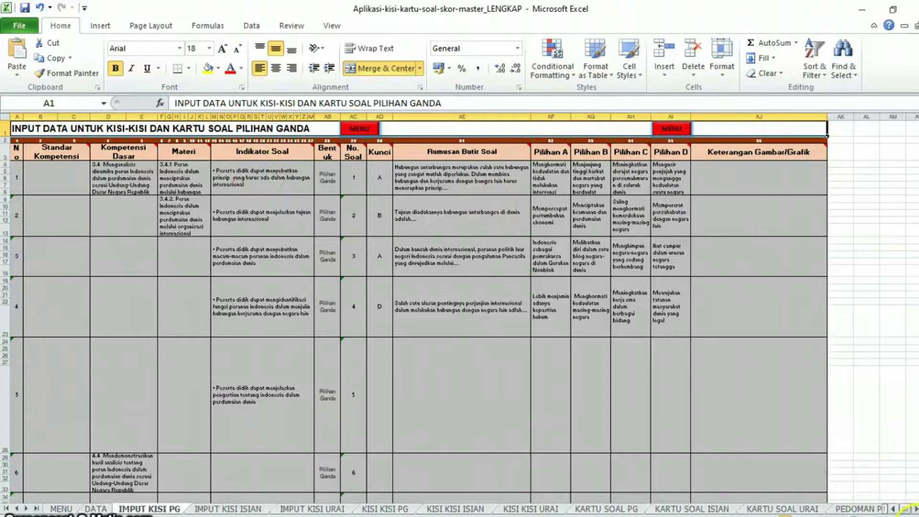
{"action": "scroll", "coordinate": [460, 309], "scroll_direction": "up", "scroll_amount": 1}
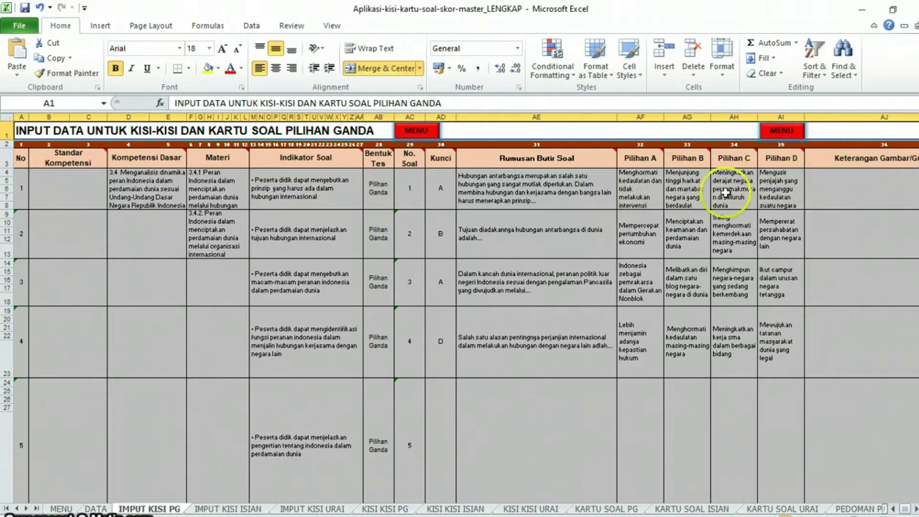
Step: Go through the main menu to the KISI KISI PG sheet and review the multiple-choice blueprint down to its signature block
{"action": "left_click", "coordinate": [782, 133]}
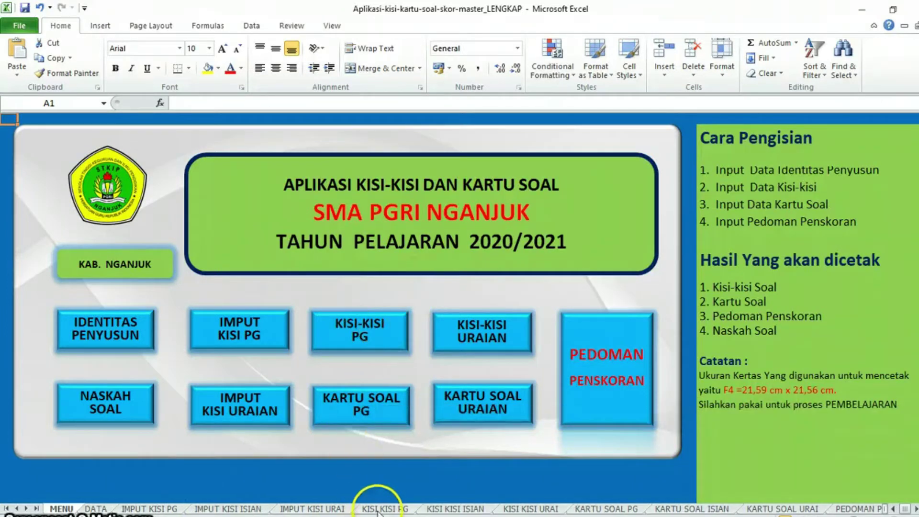
{"action": "left_click", "coordinate": [367, 338]}
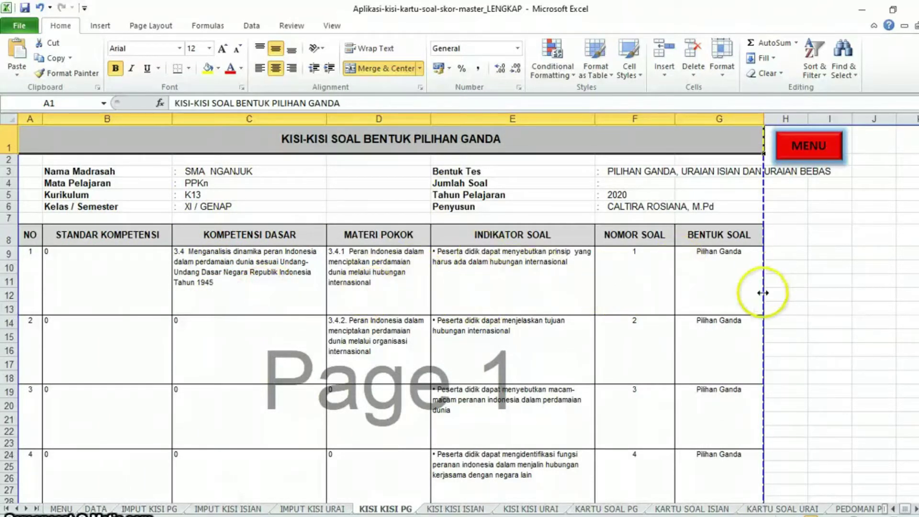
{"action": "scroll", "coordinate": [731, 320], "scroll_direction": "down", "scroll_amount": 8}
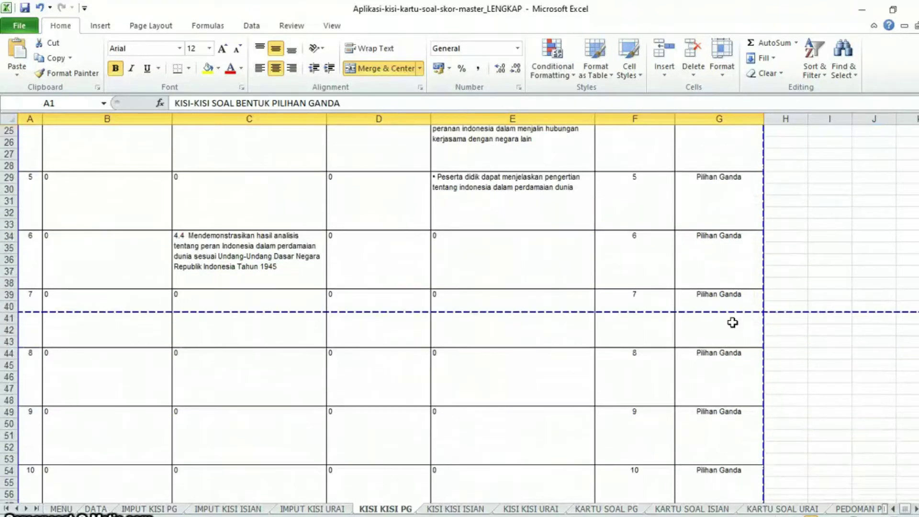
{"action": "scroll", "coordinate": [732, 323], "scroll_direction": "down", "scroll_amount": 16}
{"action": "scroll", "coordinate": [733, 323], "scroll_direction": "down", "scroll_amount": 20}
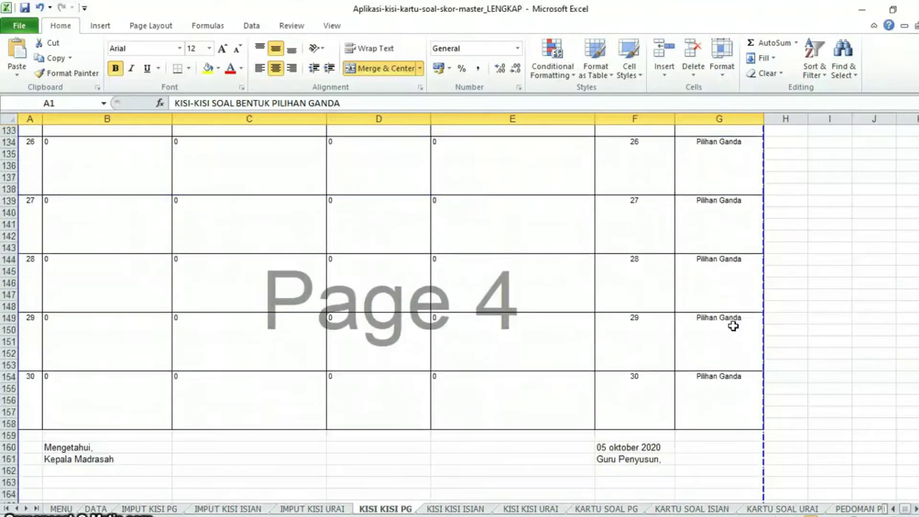
{"action": "scroll", "coordinate": [739, 409], "scroll_direction": "up", "scroll_amount": 20}
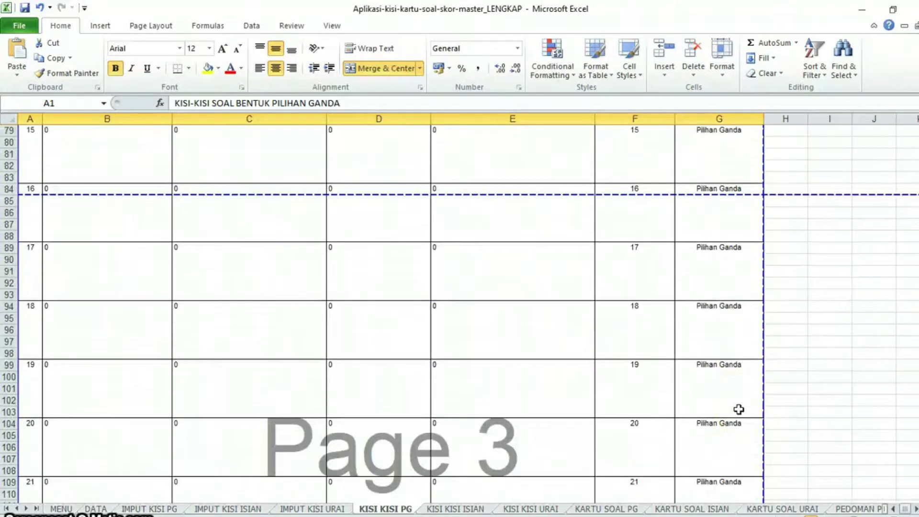
{"action": "scroll", "coordinate": [739, 409], "scroll_direction": "up", "scroll_amount": 20}
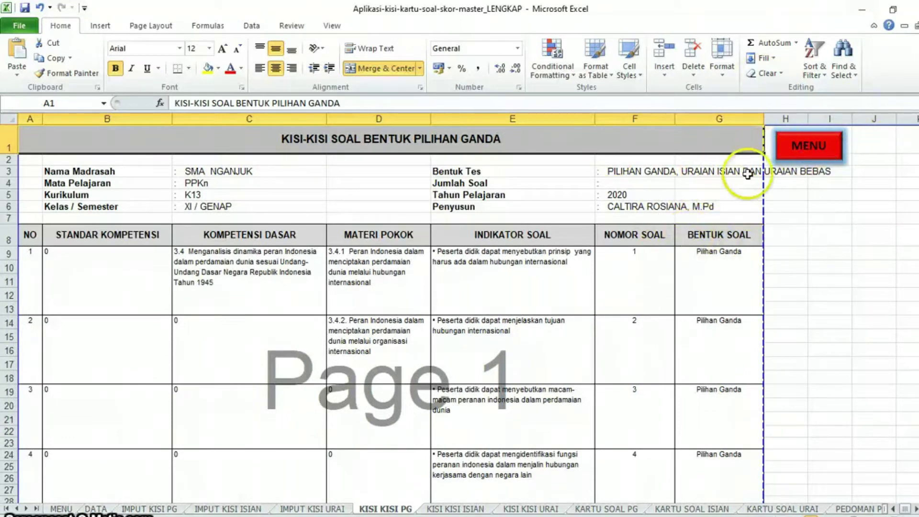
Step: View the essay blueprint sheet KISI KISI URAI from the main menu and return to the menu
{"action": "left_click", "coordinate": [810, 149]}
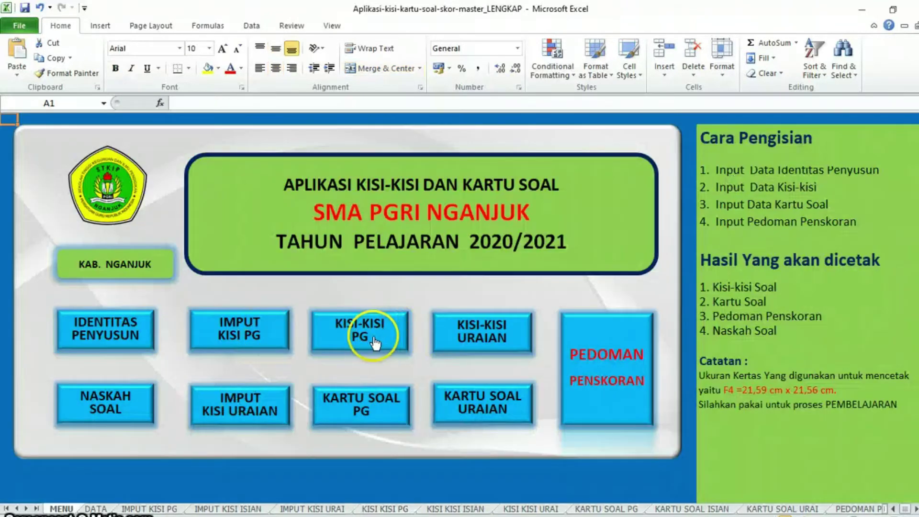
{"action": "left_click", "coordinate": [495, 344]}
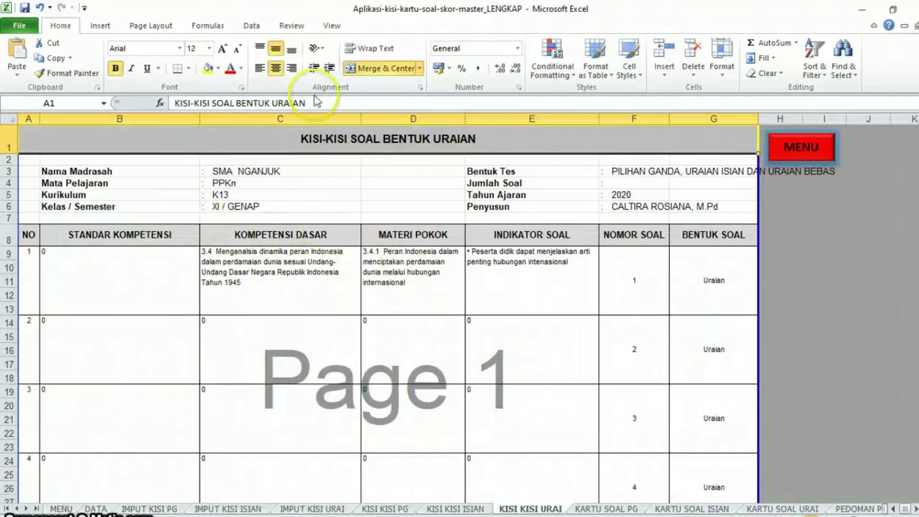
{"action": "left_click", "coordinate": [801, 147]}
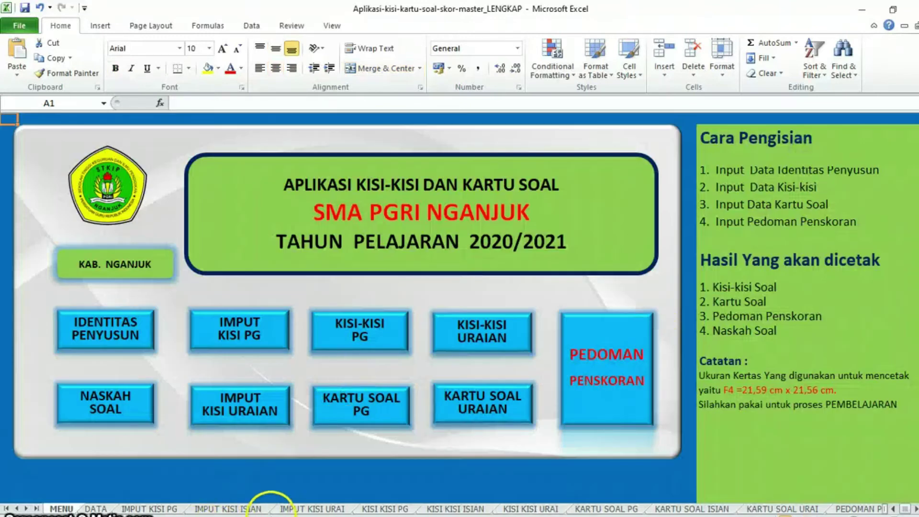
Step: Open the IMPUT KISI ISIAN sheet and examine all its columns for short-answer questions
{"action": "left_click", "coordinate": [254, 509]}
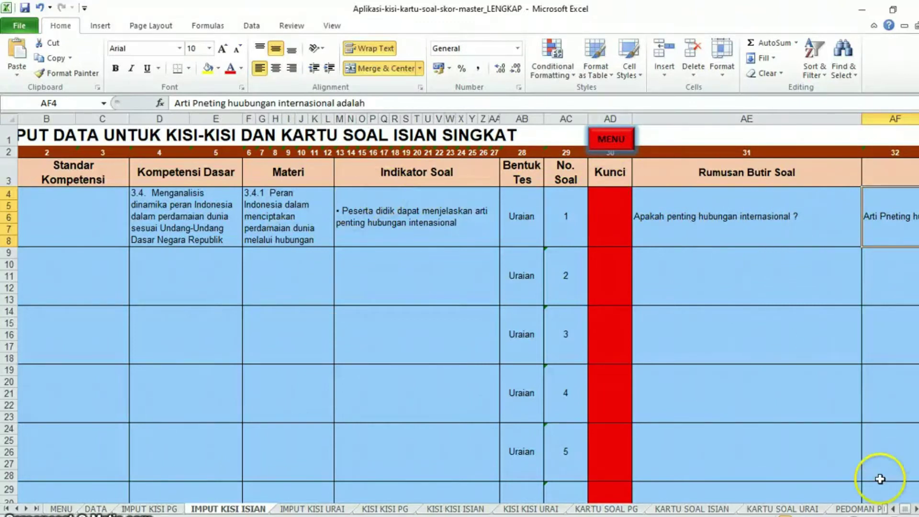
{"action": "scroll", "coordinate": [855, 506], "scroll_direction": "down", "scroll_amount": 2}
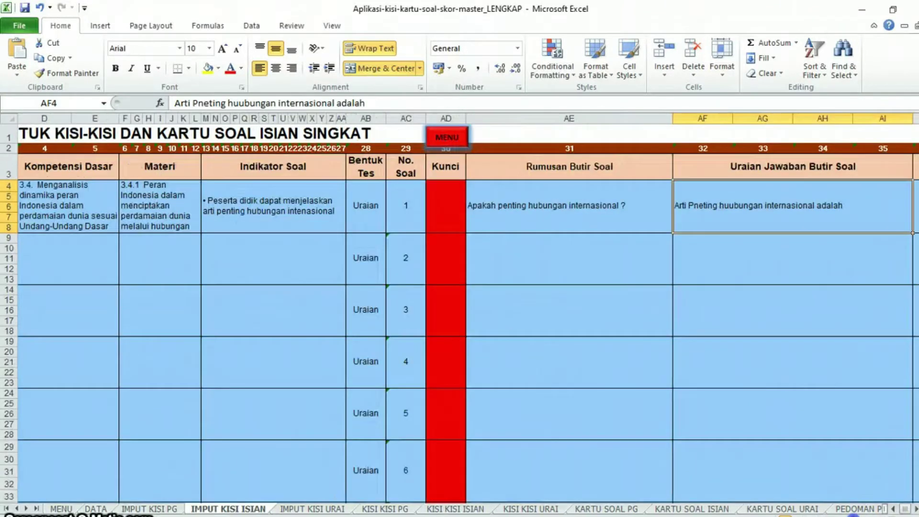
{"action": "scroll", "coordinate": [854, 514], "scroll_direction": "down", "scroll_amount": 2}
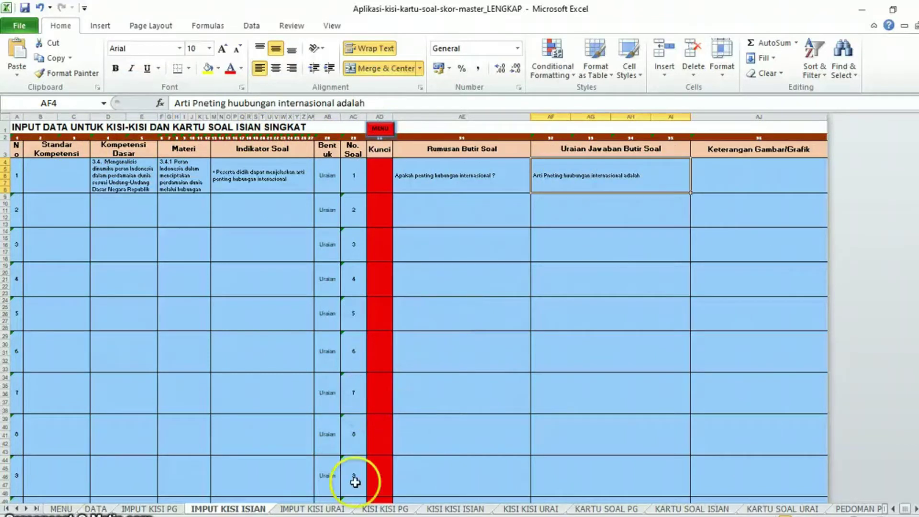
Step: Look over the essay input table on the IMPUT KISI URAI sheet and return to the main menu
{"action": "left_click", "coordinate": [329, 509]}
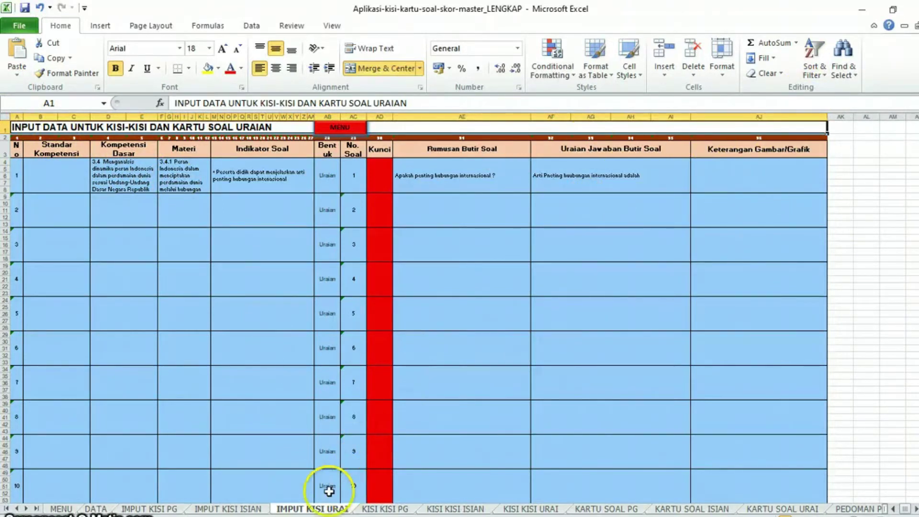
{"action": "scroll", "coordinate": [334, 344], "scroll_direction": "down", "scroll_amount": 3}
{"action": "scroll", "coordinate": [335, 344], "scroll_direction": "up", "scroll_amount": 3}
{"action": "left_click", "coordinate": [340, 127]}
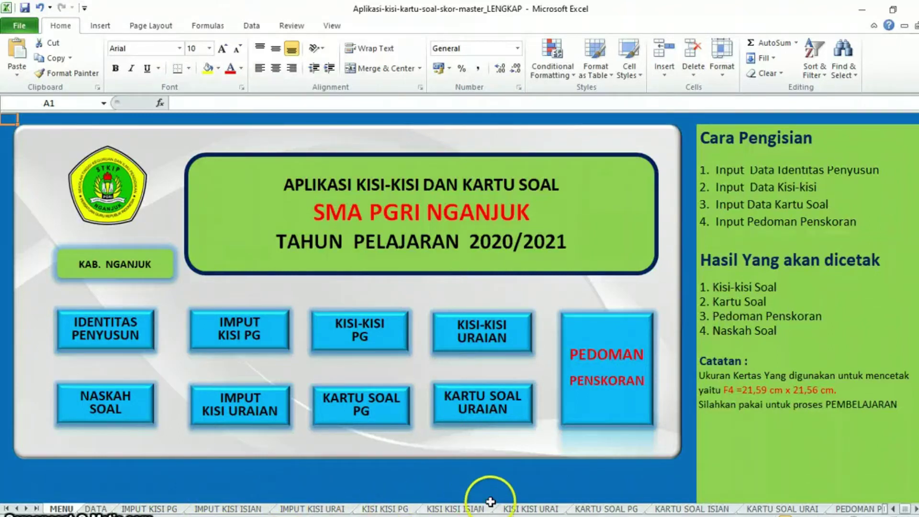
Step: Open the KARTU SOAL PG sheet and review both multiple-choice question cards
{"action": "left_click", "coordinate": [619, 510]}
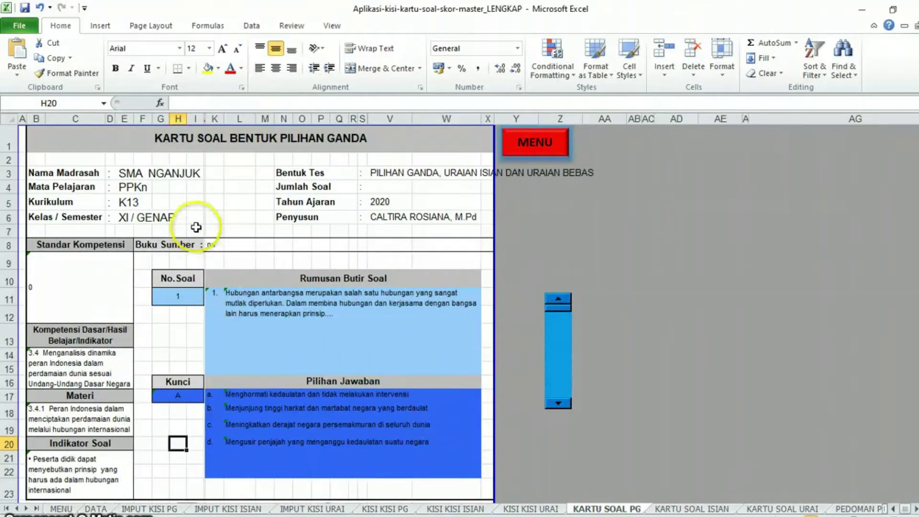
{"action": "scroll", "coordinate": [196, 227], "scroll_direction": "down", "scroll_amount": 4}
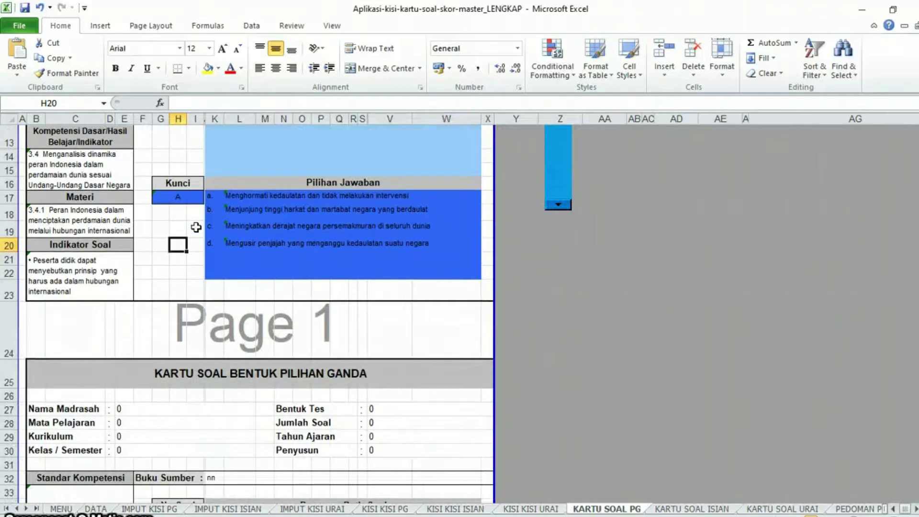
{"action": "scroll", "coordinate": [196, 227], "scroll_direction": "down", "scroll_amount": 3}
{"action": "scroll", "coordinate": [195, 227], "scroll_direction": "down", "scroll_amount": 4}
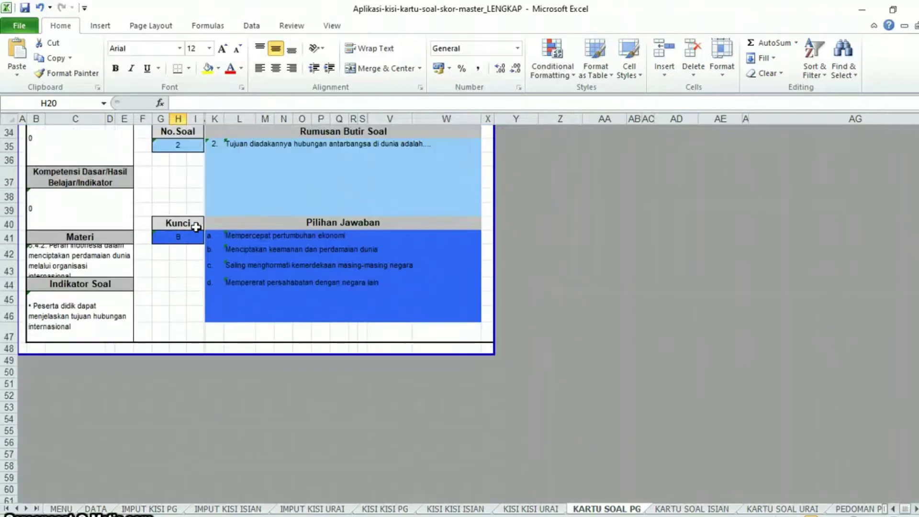
{"action": "scroll", "coordinate": [196, 227], "scroll_direction": "up", "scroll_amount": 10}
{"action": "scroll", "coordinate": [196, 227], "scroll_direction": "up", "scroll_amount": 1}
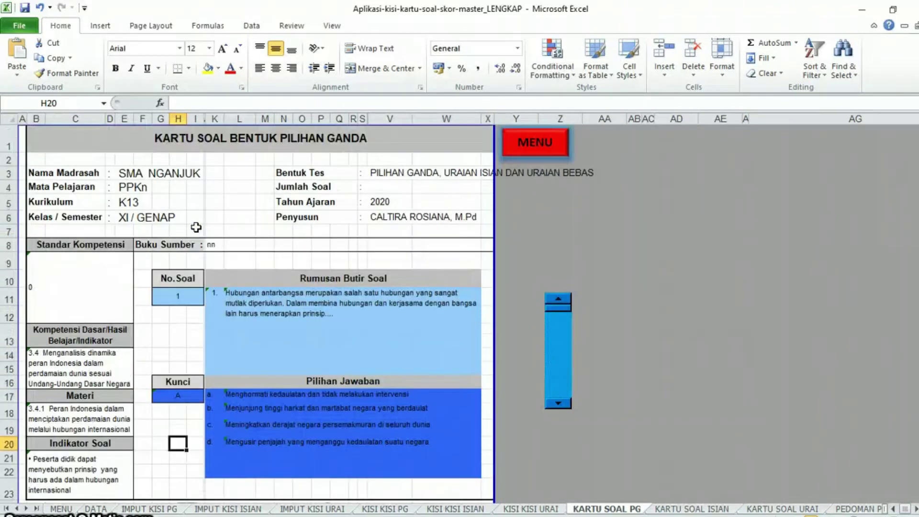
Step: Switch the first multiple-choice question card to question 3 and back to question 1
{"action": "scroll", "coordinate": [195, 227], "scroll_direction": "down", "scroll_amount": 3}
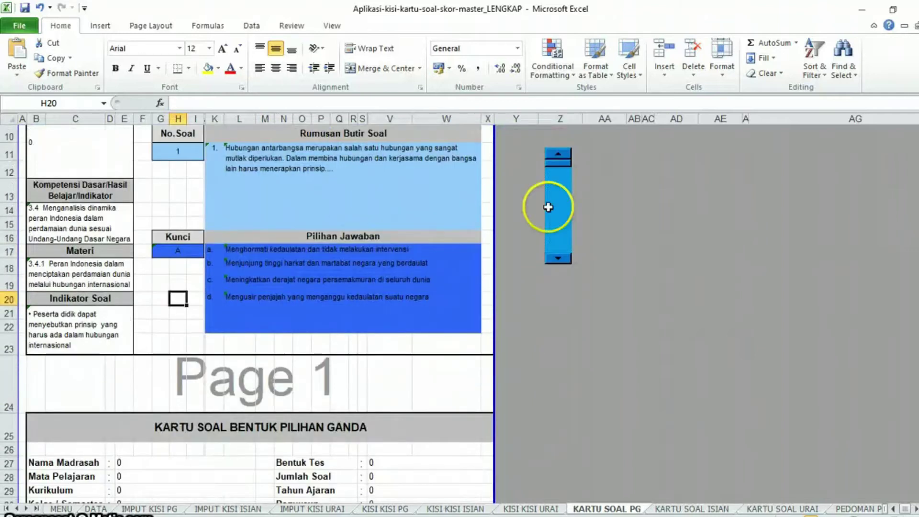
{"action": "left_click", "coordinate": [554, 257]}
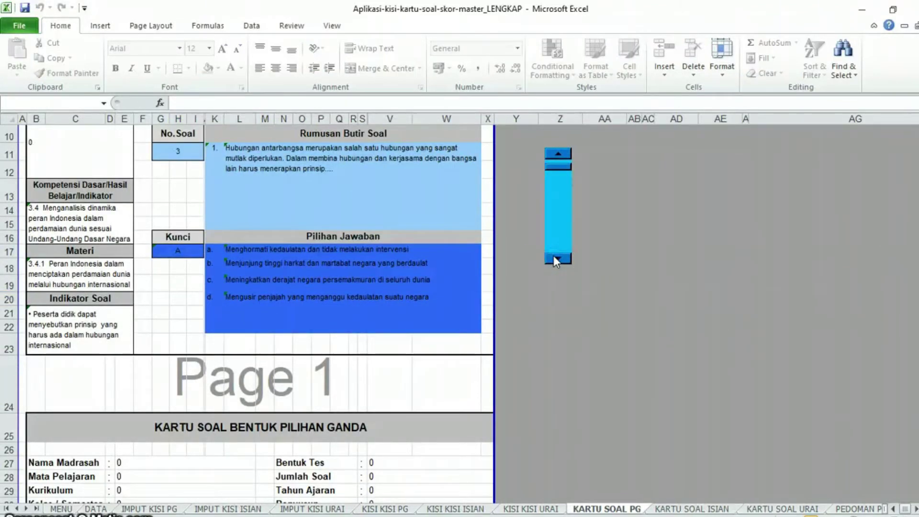
{"action": "left_click", "coordinate": [567, 153]}
{"action": "left_click", "coordinate": [567, 153]}
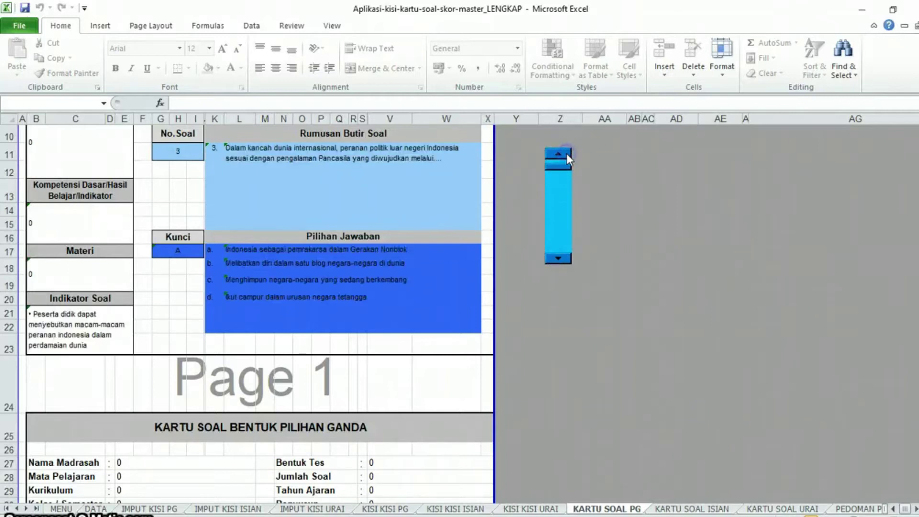
{"action": "scroll", "coordinate": [226, 279], "scroll_direction": "up", "scroll_amount": 2}
{"action": "scroll", "coordinate": [227, 279], "scroll_direction": "up", "scroll_amount": 1}
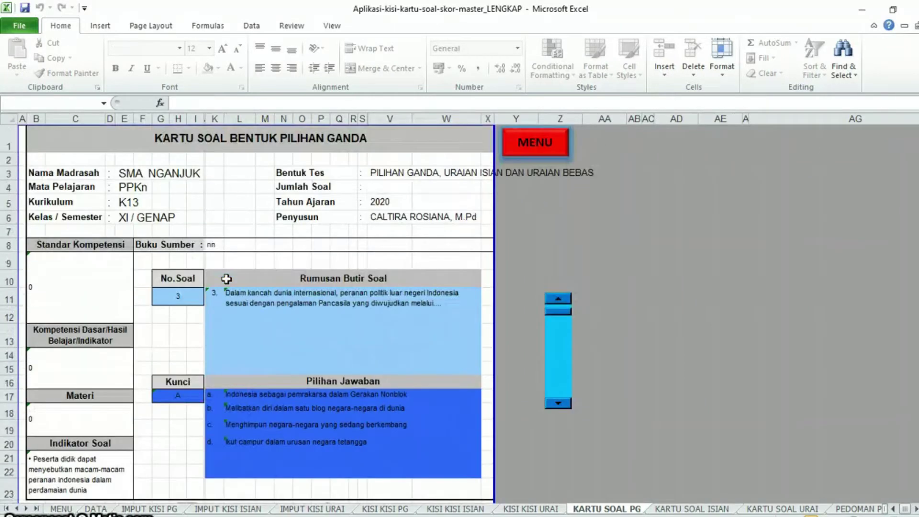
{"action": "left_click", "coordinate": [559, 301]}
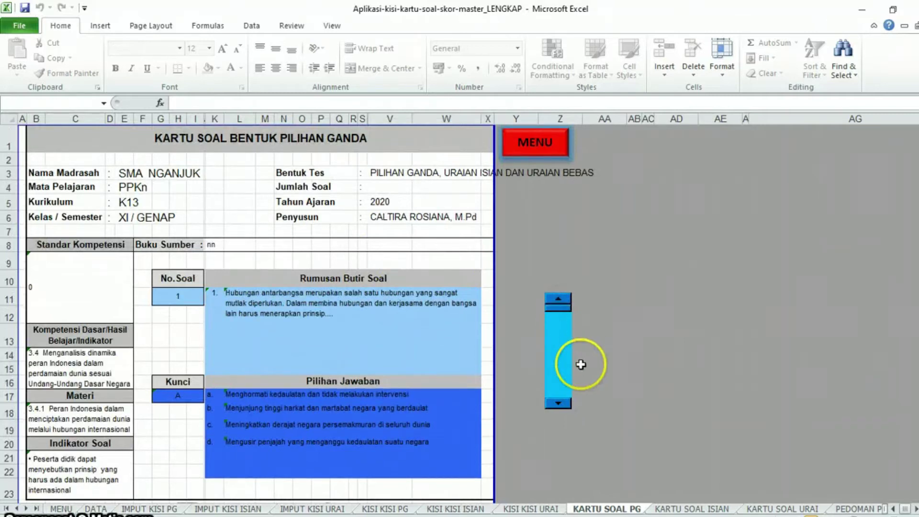
{"action": "left_click", "coordinate": [557, 404]}
{"action": "left_click", "coordinate": [559, 300]}
Step: Compare the cards for questions 1 and 2 on the KARTU SOAL PG sheet
{"action": "scroll", "coordinate": [91, 263], "scroll_direction": "down", "scroll_amount": 2}
{"action": "scroll", "coordinate": [91, 263], "scroll_direction": "down", "scroll_amount": 6}
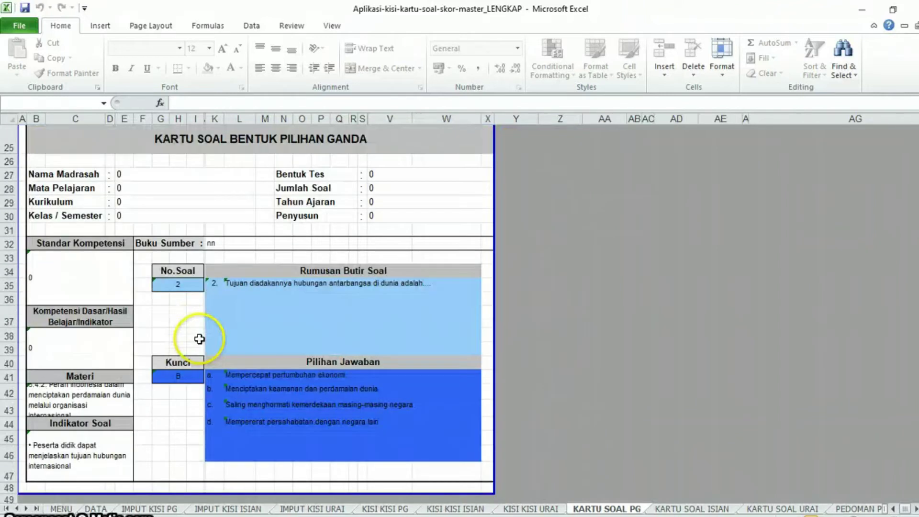
{"action": "scroll", "coordinate": [216, 287], "scroll_direction": "up", "scroll_amount": 6}
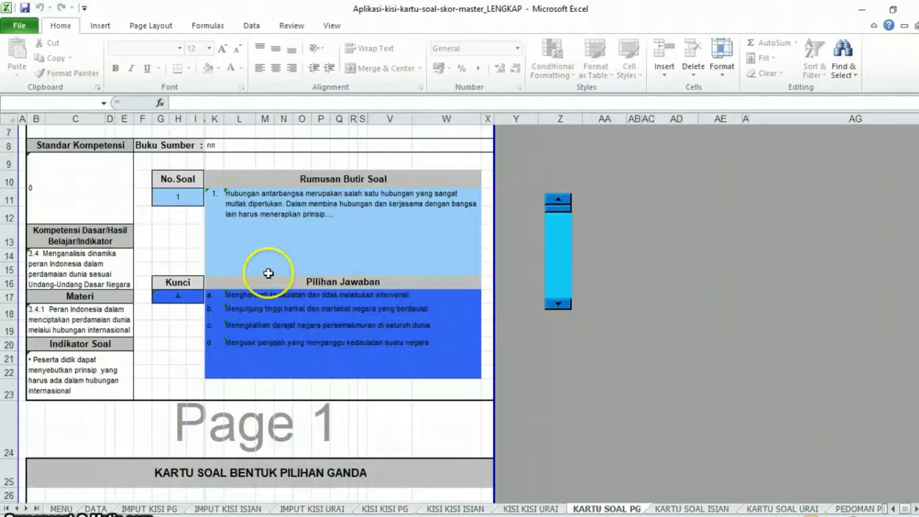
{"action": "scroll", "coordinate": [272, 382], "scroll_direction": "down", "scroll_amount": 5}
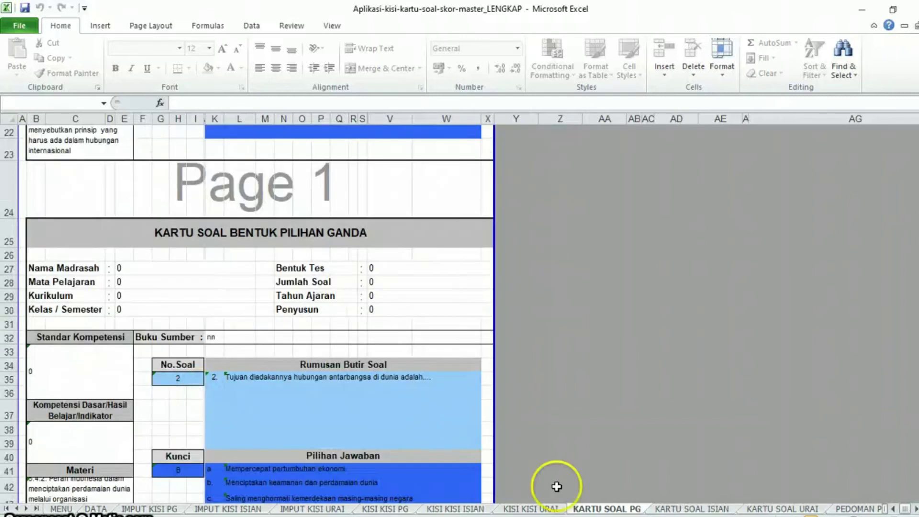
Step: Look over the short-answer question card on the KARTU SOAL ISIAN sheet and return to the main menu
{"action": "left_click", "coordinate": [700, 510]}
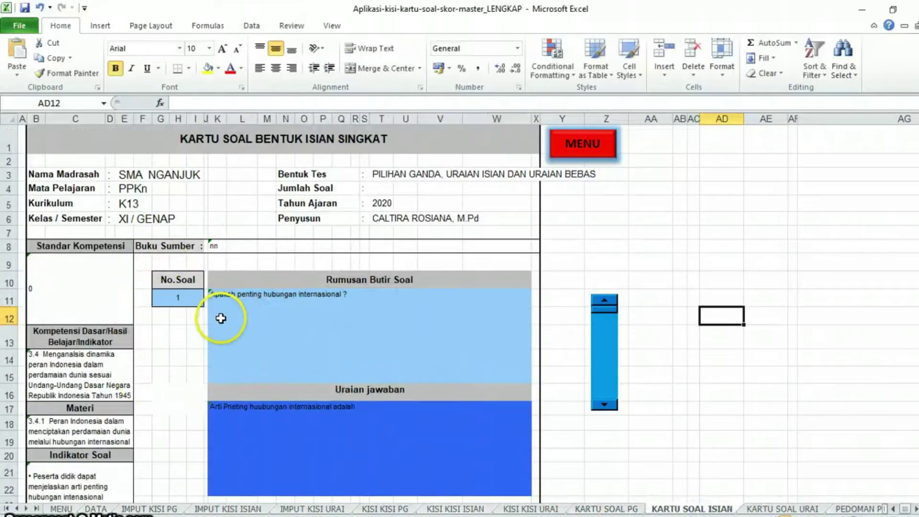
{"action": "scroll", "coordinate": [220, 318], "scroll_direction": "down", "scroll_amount": 1}
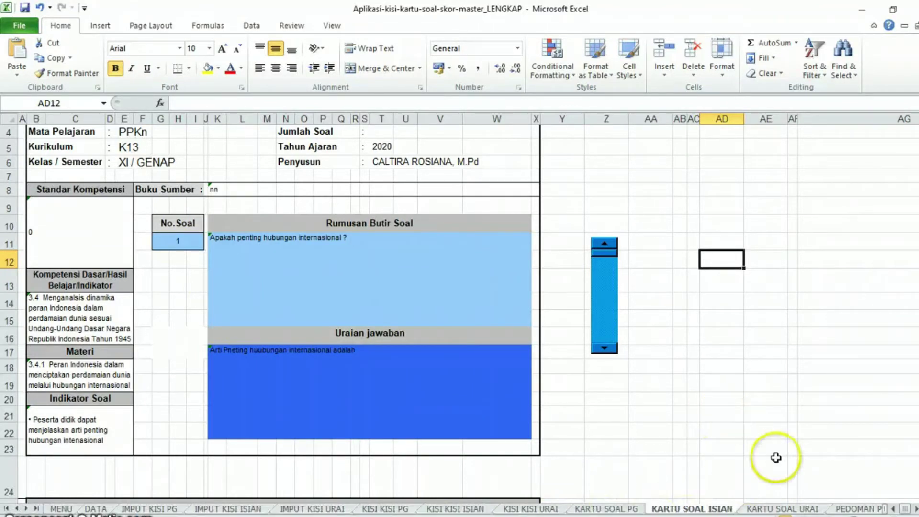
{"action": "scroll", "coordinate": [526, 163], "scroll_direction": "up", "scroll_amount": 1}
{"action": "left_click", "coordinate": [592, 161]}
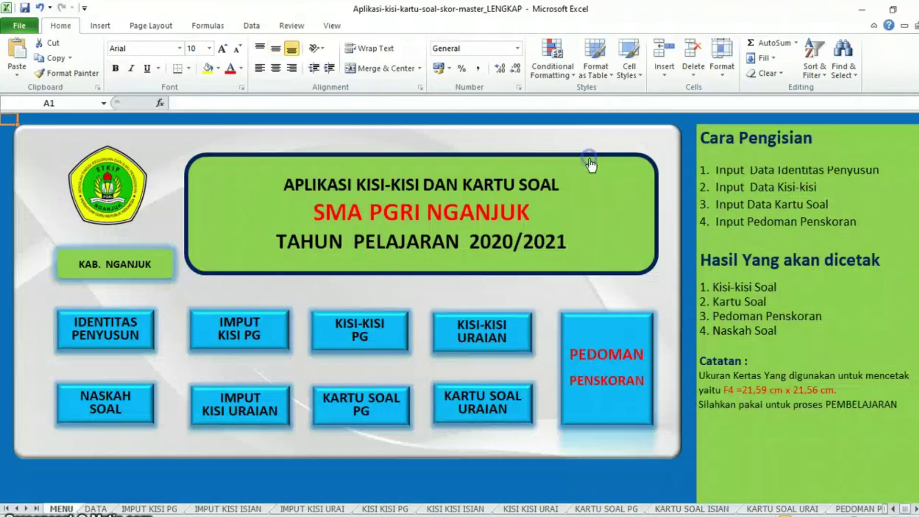
Step: Open the NASKAH SOAL exam paper from the main menu and read through its multiple-choice section A
{"action": "left_click", "coordinate": [115, 413]}
{"action": "scroll", "coordinate": [260, 291], "scroll_direction": "down", "scroll_amount": 4}
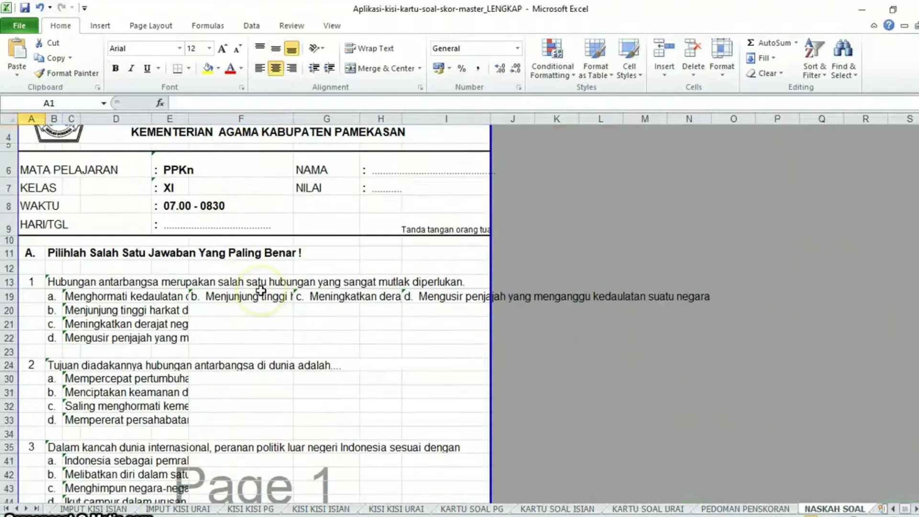
{"action": "scroll", "coordinate": [261, 291], "scroll_direction": "down", "scroll_amount": 9}
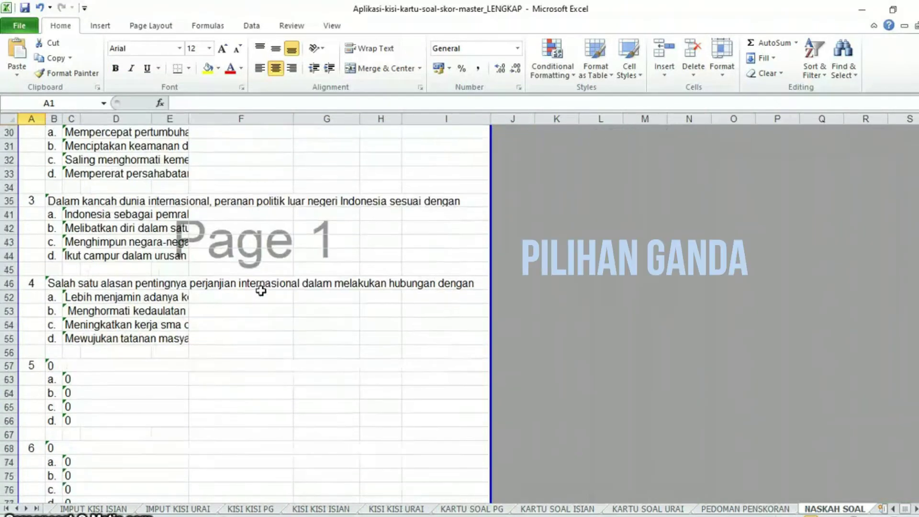
{"action": "scroll", "coordinate": [261, 290], "scroll_direction": "down", "scroll_amount": 16}
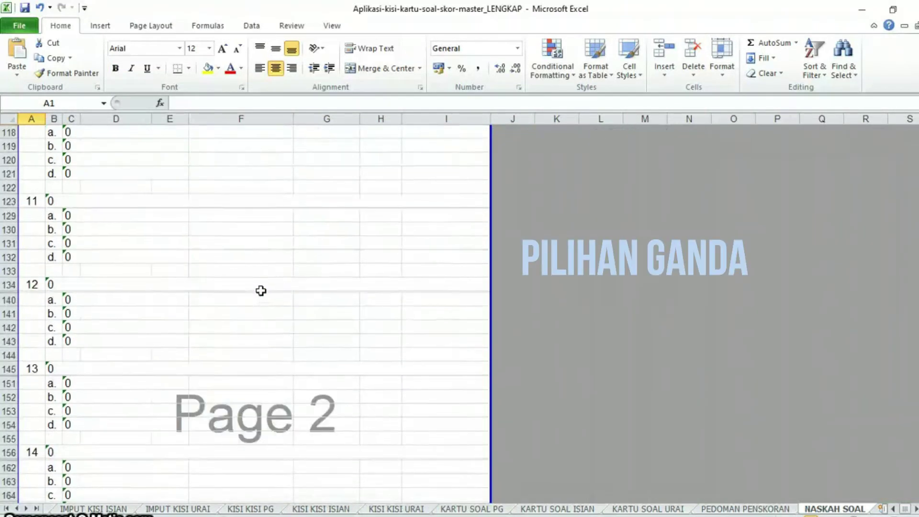
{"action": "scroll", "coordinate": [260, 291], "scroll_direction": "down", "scroll_amount": 17}
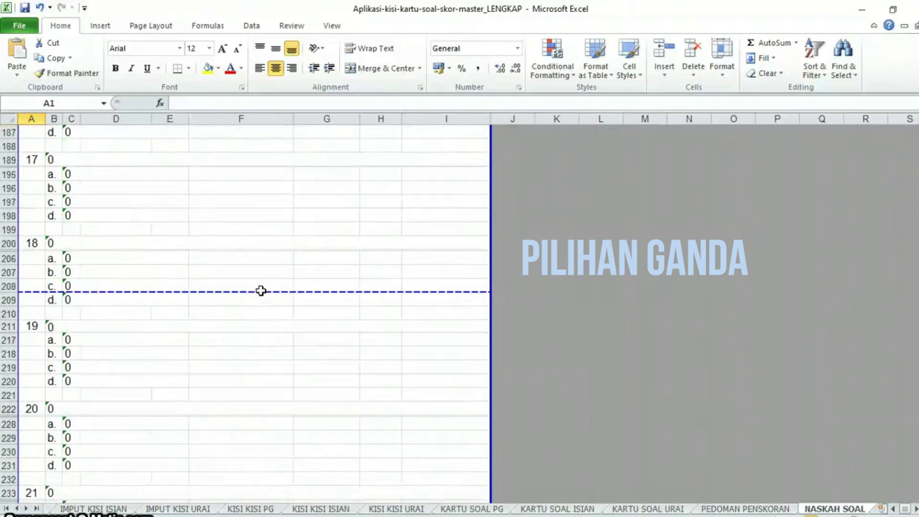
{"action": "scroll", "coordinate": [261, 290], "scroll_direction": "down", "scroll_amount": 20}
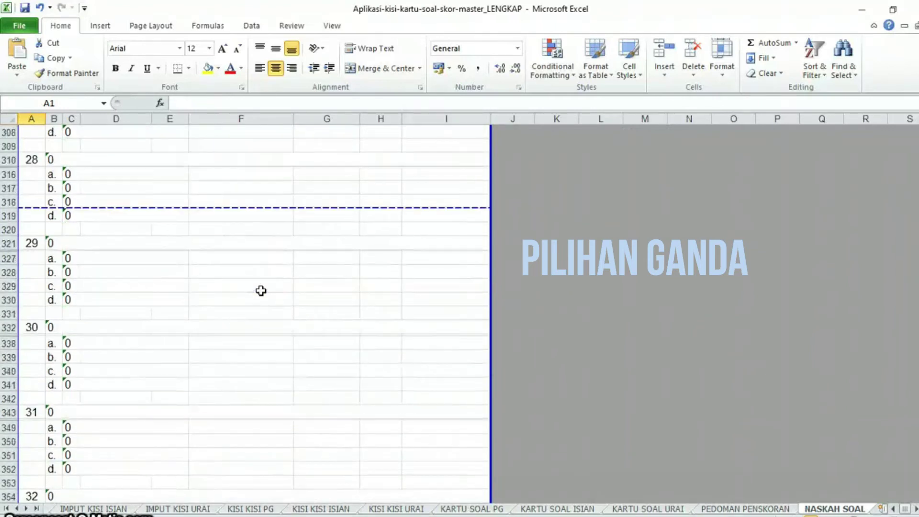
{"action": "scroll", "coordinate": [265, 287], "scroll_direction": "down", "scroll_amount": 20}
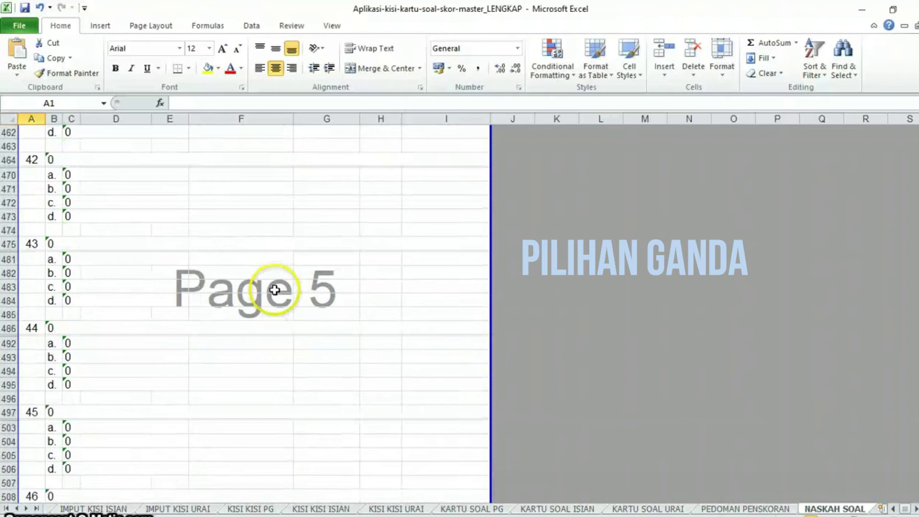
Step: Review fill-in section B and essay section C of the exam paper, and return to the early multiple-choice questions
{"action": "scroll", "coordinate": [275, 290], "scroll_direction": "down", "scroll_amount": 10}
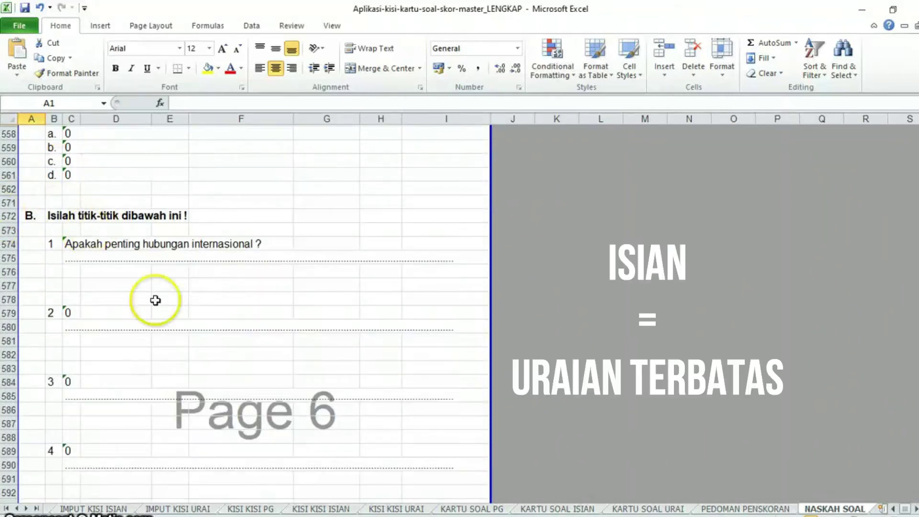
{"action": "scroll", "coordinate": [166, 294], "scroll_direction": "down", "scroll_amount": 8}
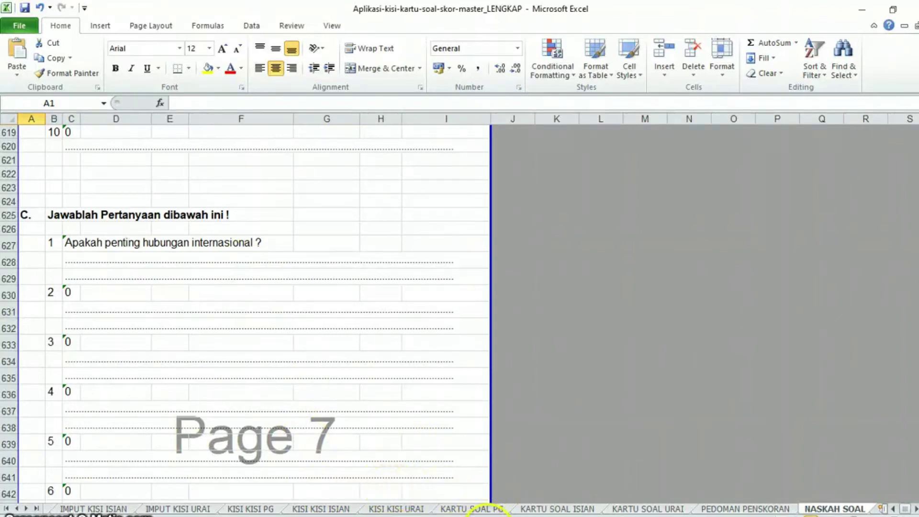
{"action": "scroll", "coordinate": [569, 382], "scroll_direction": "up", "scroll_amount": 10}
{"action": "scroll", "coordinate": [568, 382], "scroll_direction": "up", "scroll_amount": 20}
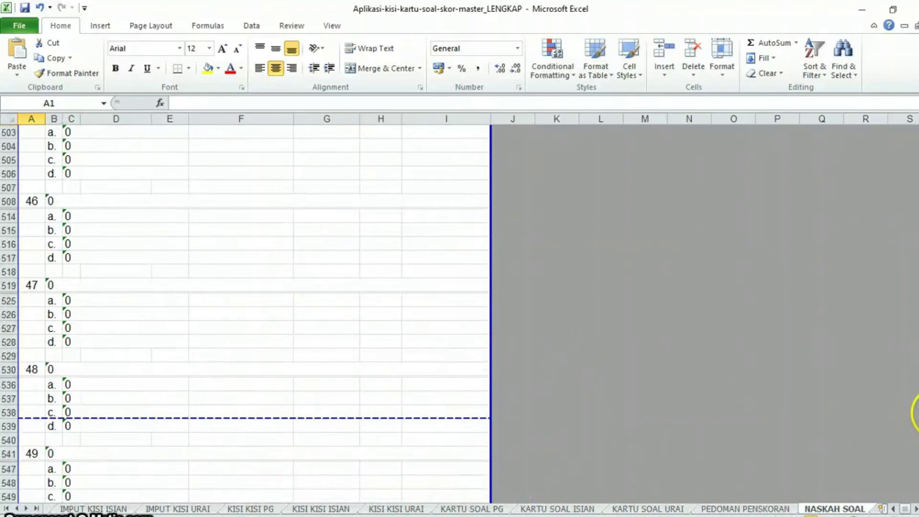
{"action": "left_click_drag", "start_coordinate": [915, 405], "coordinate": [903, 177]}
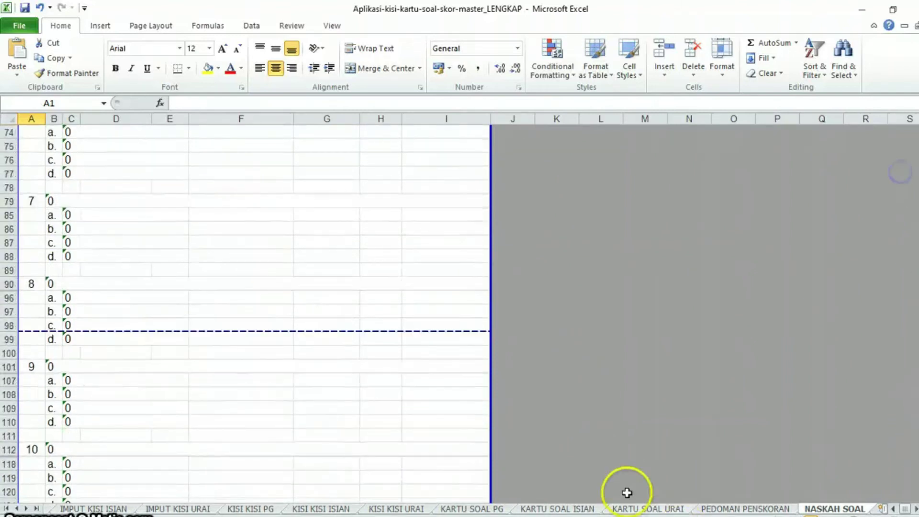
Step: Revisit the question cards on the KARTU SOAL PG, KARTU SOAL ISIAN and KARTU SOAL URAI sheets
{"action": "left_click", "coordinate": [471, 508]}
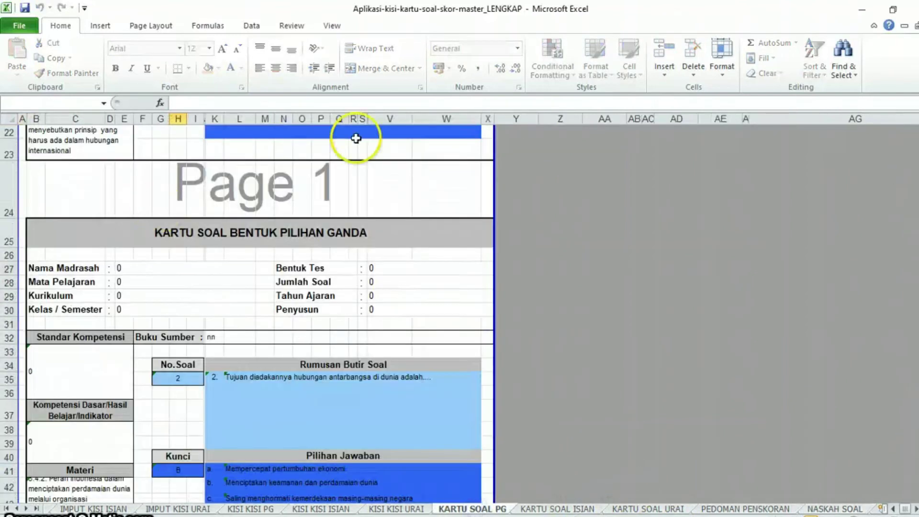
{"action": "scroll", "coordinate": [477, 439], "scroll_direction": "down", "scroll_amount": 1}
{"action": "scroll", "coordinate": [476, 438], "scroll_direction": "up", "scroll_amount": 1}
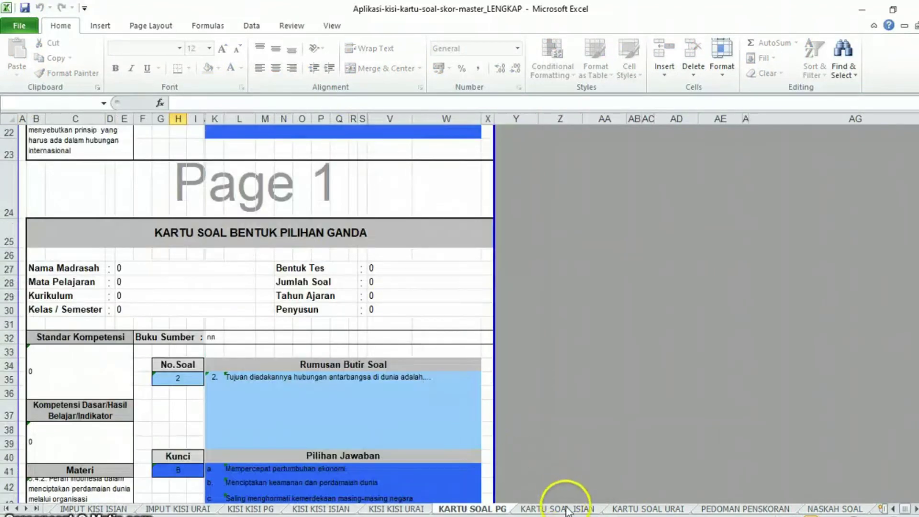
{"action": "left_click", "coordinate": [567, 509]}
{"action": "left_click", "coordinate": [642, 511]}
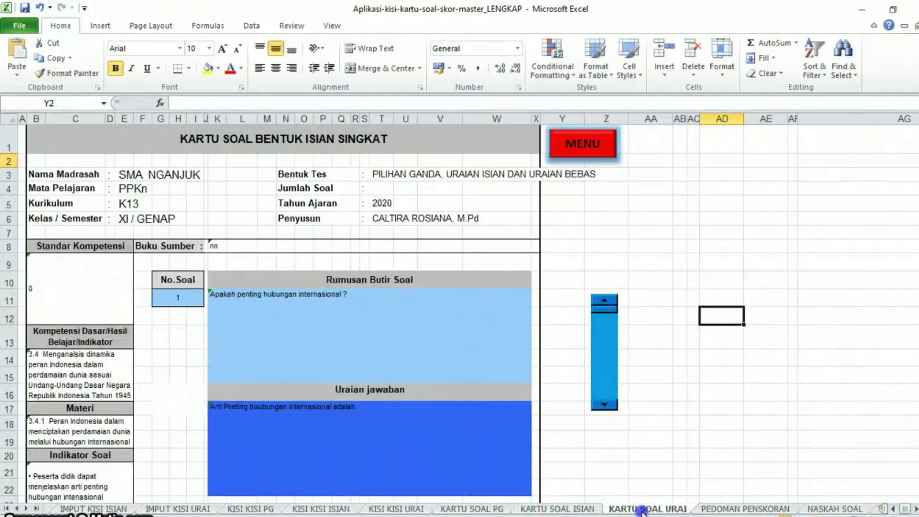
Step: Look over the answer key and scoring tables on the PEDOMAN PENSKORAN sheet and return to the main menu
{"action": "left_click", "coordinate": [732, 512]}
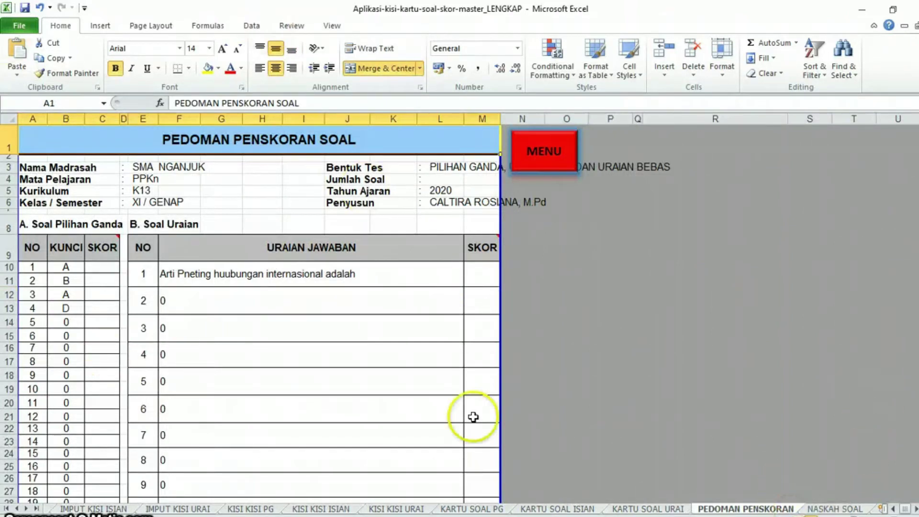
{"action": "scroll", "coordinate": [493, 200], "scroll_direction": "down", "scroll_amount": 1}
{"action": "scroll", "coordinate": [494, 199], "scroll_direction": "up", "scroll_amount": 1}
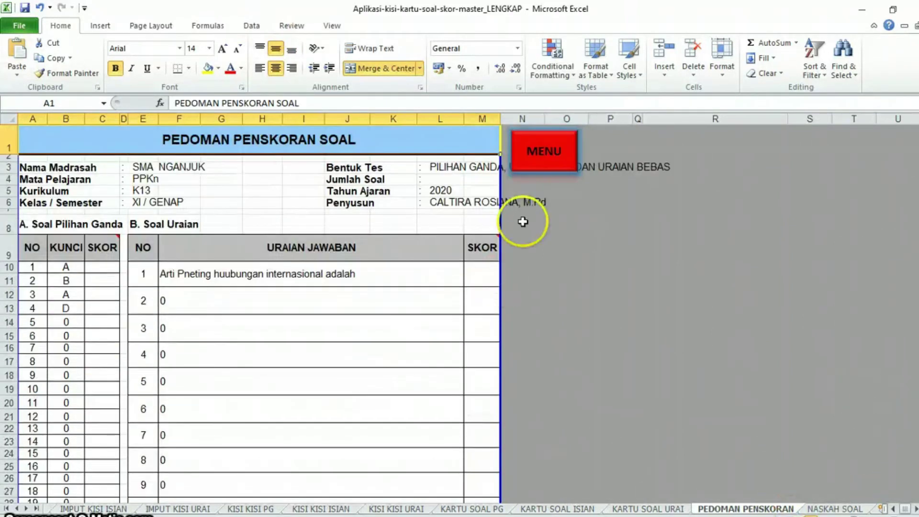
{"action": "left_click", "coordinate": [539, 158]}
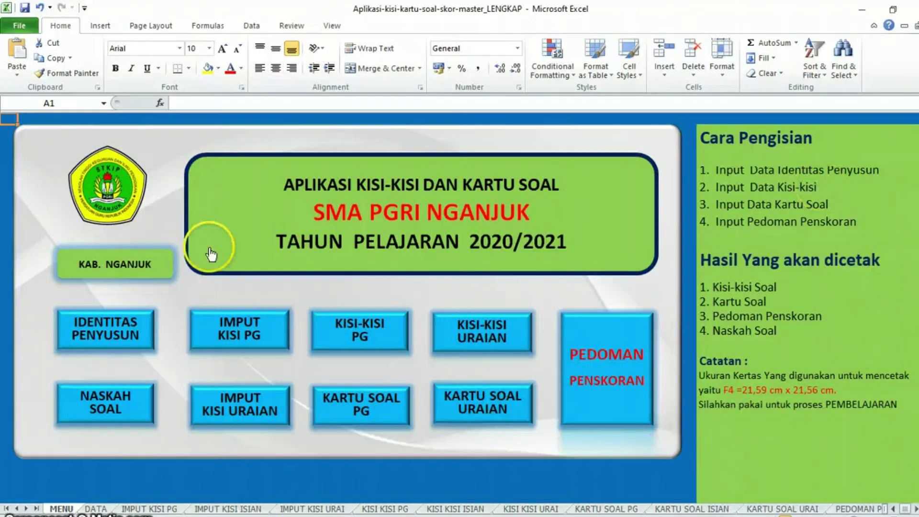